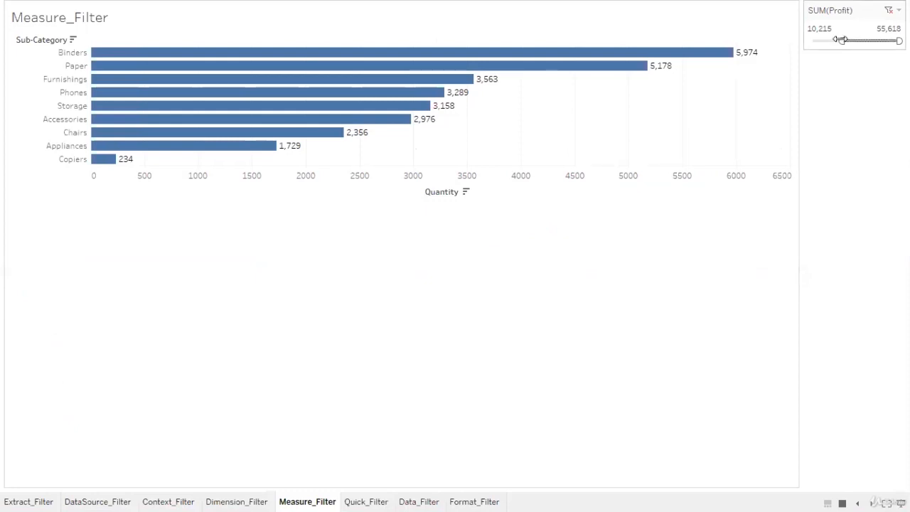
Drag the SUM(Profit) slider's lower bound to about 43,394 and leave presentation mode
left_click_drag(841, 40, 823, 41)
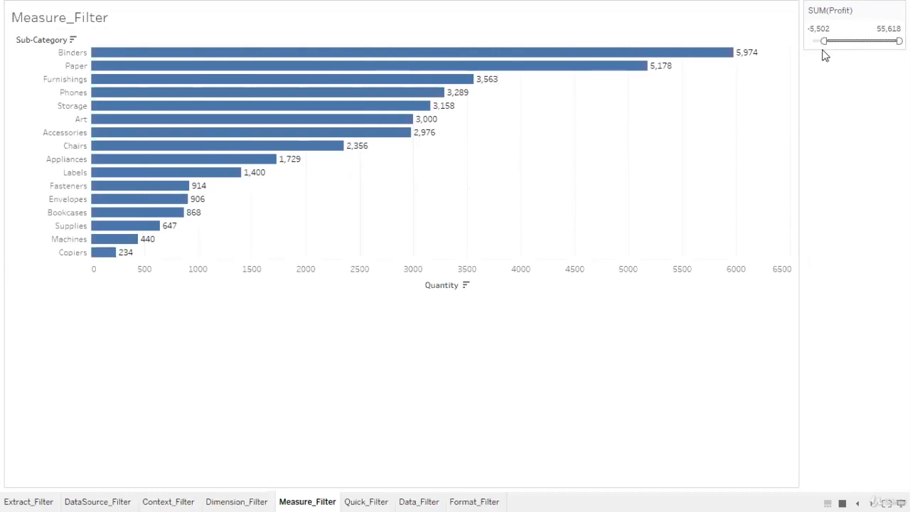
left_click_drag(824, 39, 879, 40)
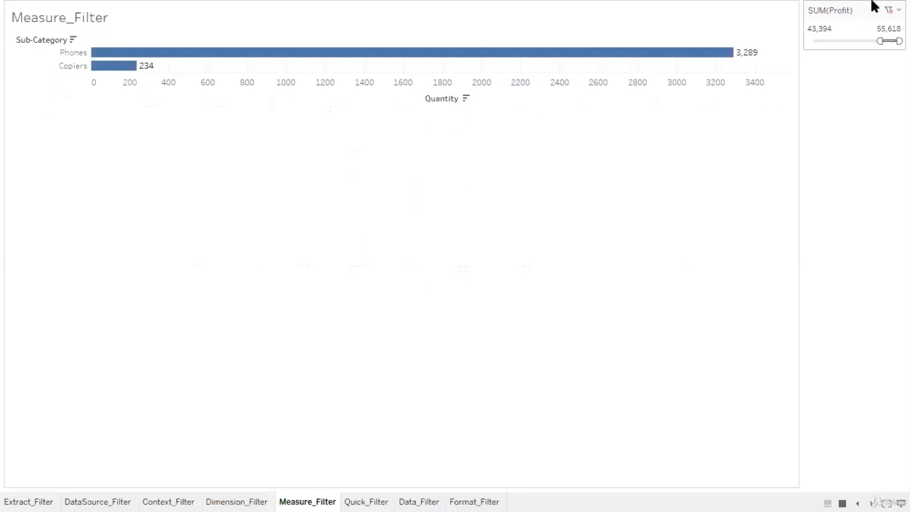
key("Escape")
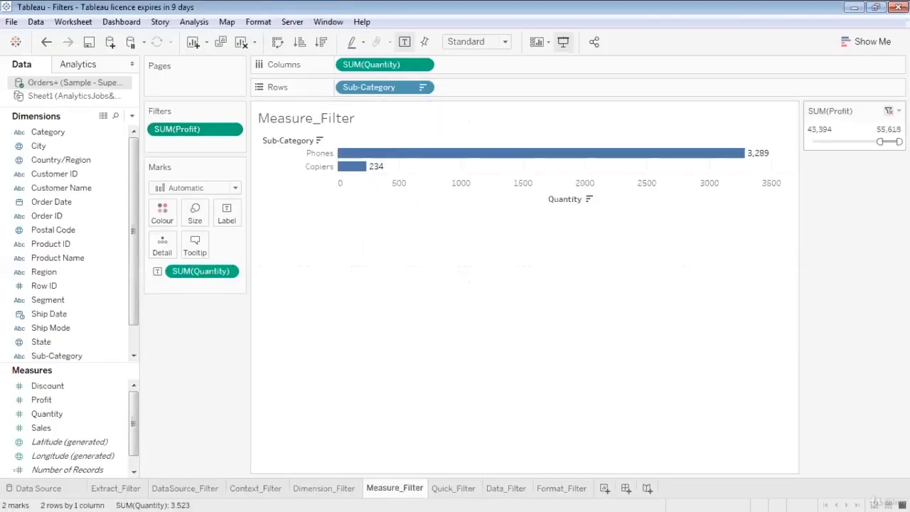
Replace the SUM(Profit) filter with a Category filter keeping all three categories, and preview it in presentation mode
left_click(887, 111)
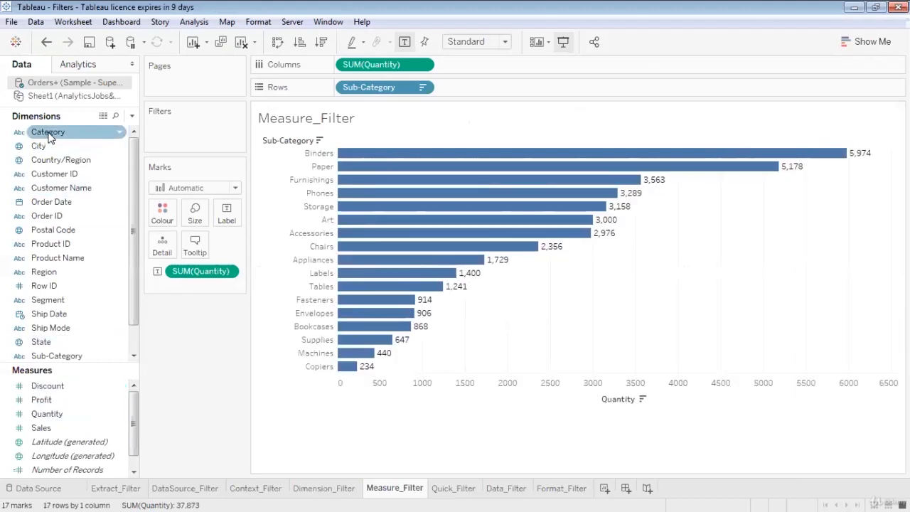
left_click_drag(50, 137, 163, 125)
left_click(329, 163)
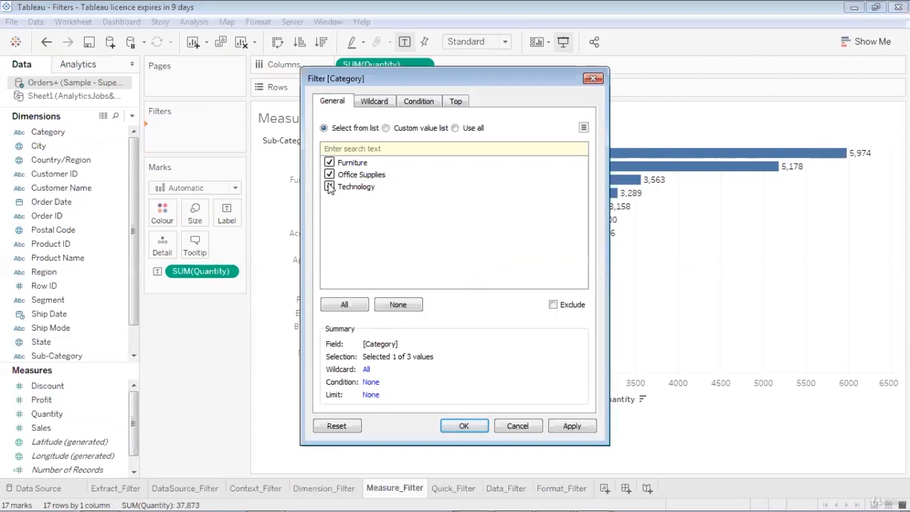
left_click(329, 186)
left_click(463, 425)
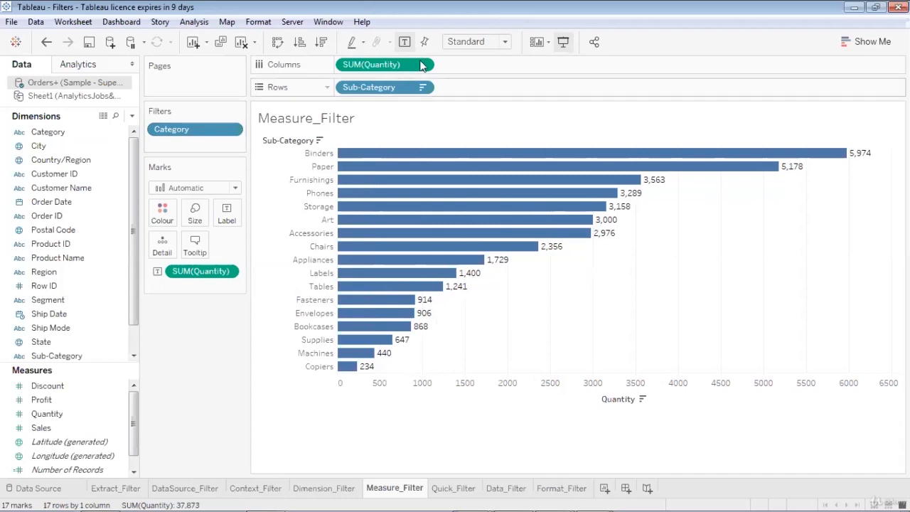
left_click(562, 44)
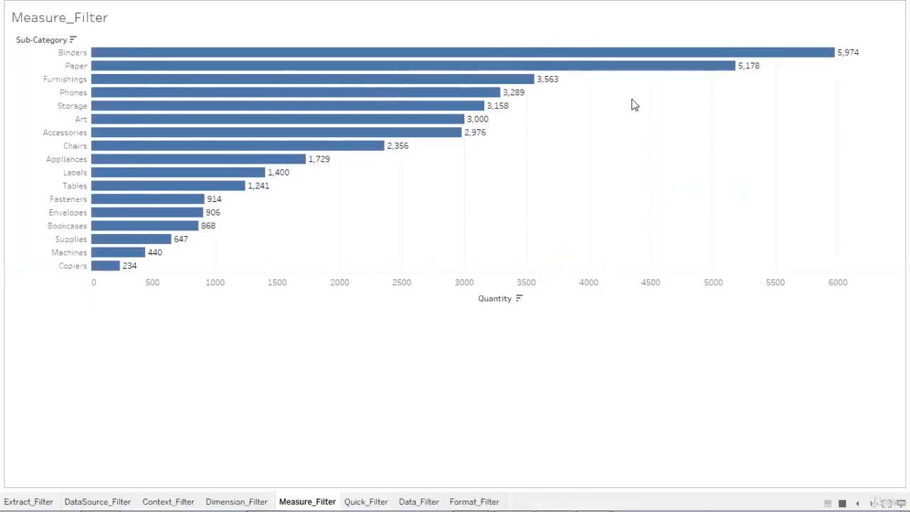
key("Escape")
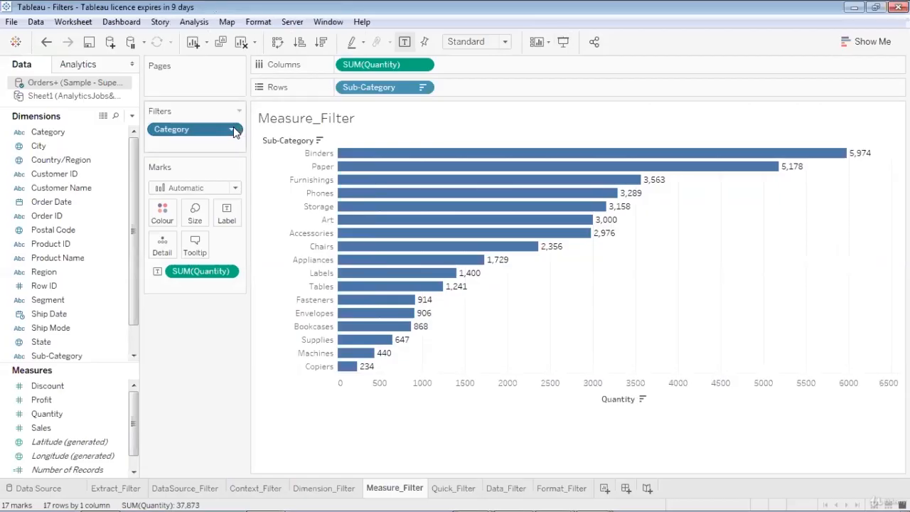
Show the Category filter card and switch it to a single-value dropdown
left_click(234, 133)
left_click(221, 158)
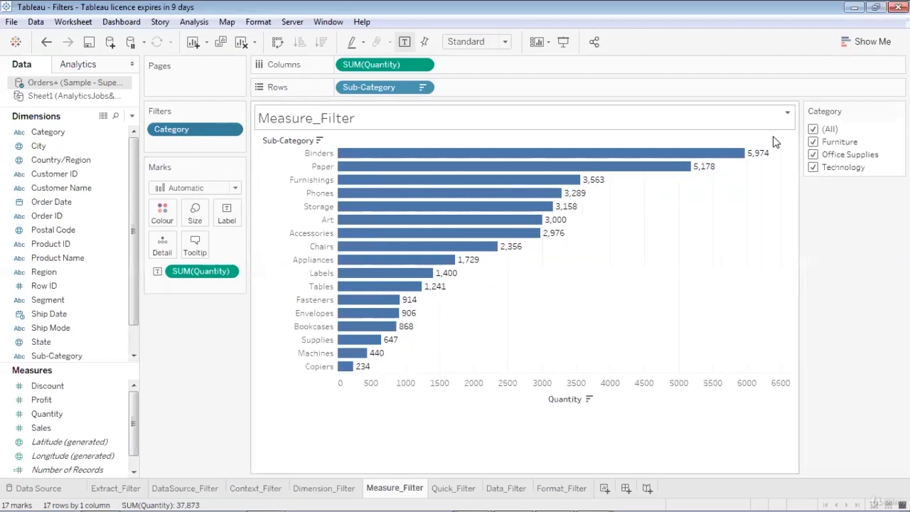
left_click(899, 110)
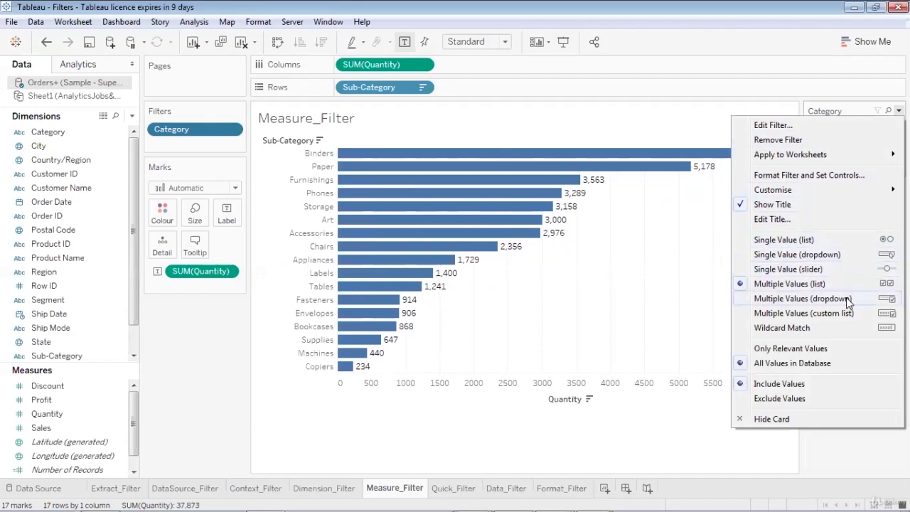
left_click(844, 255)
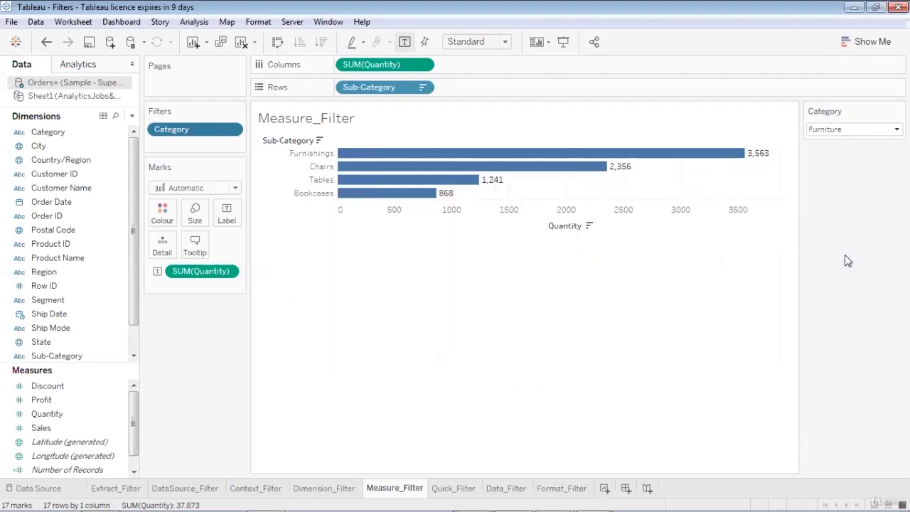
Set the Category dropdown filter to (All) in presentation mode
left_click(562, 42)
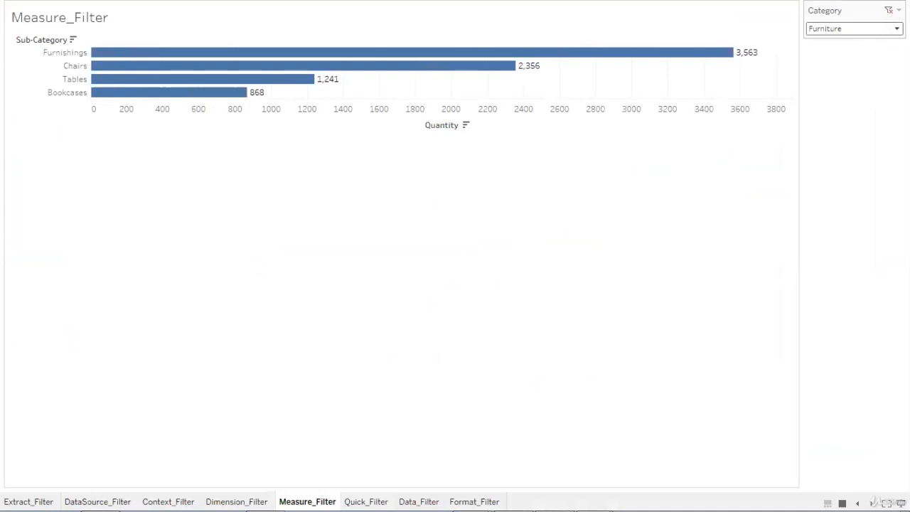
left_click(896, 28)
left_click(879, 42)
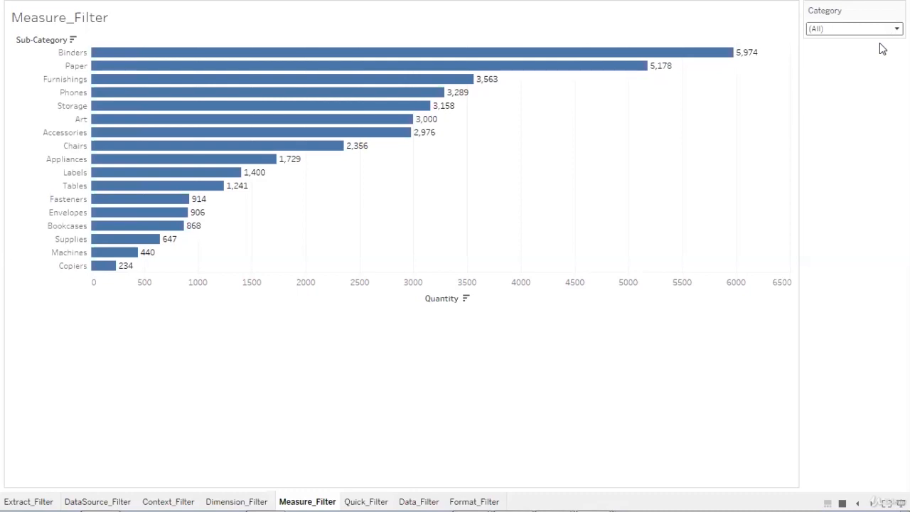
key("Escape")
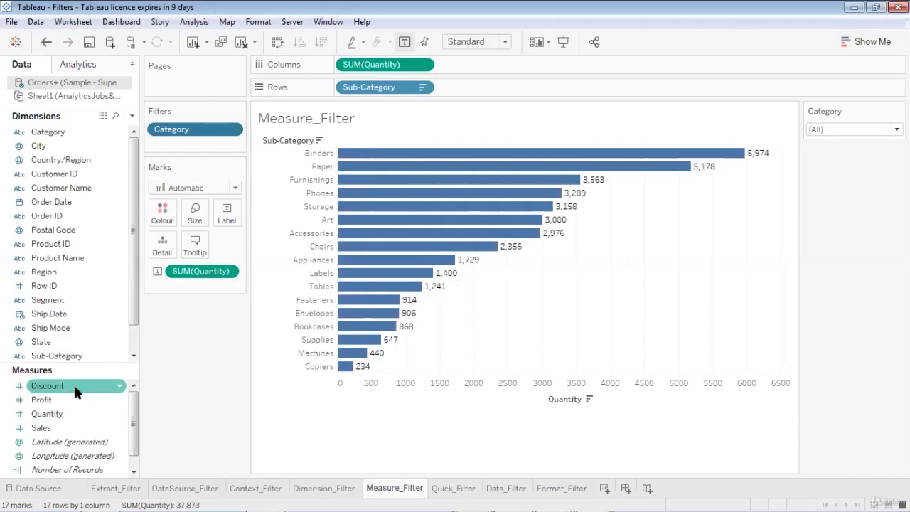
Add Profit as a Sum filter with a range of values starting at 100
left_click_drag(64, 399, 191, 143)
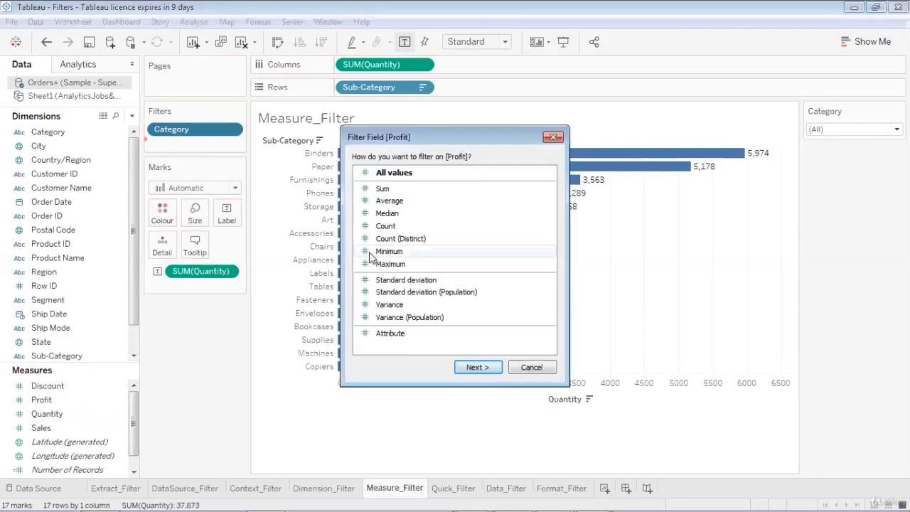
left_click(396, 189)
left_click(488, 374)
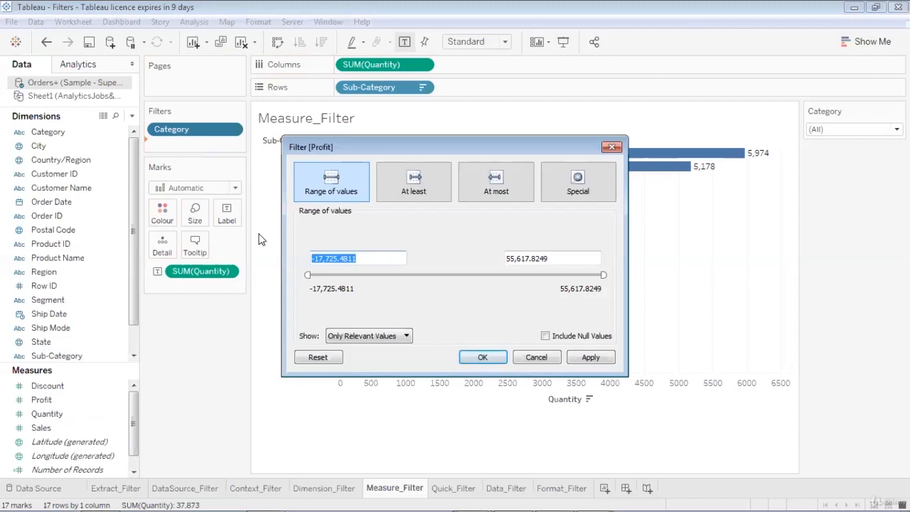
type("200")
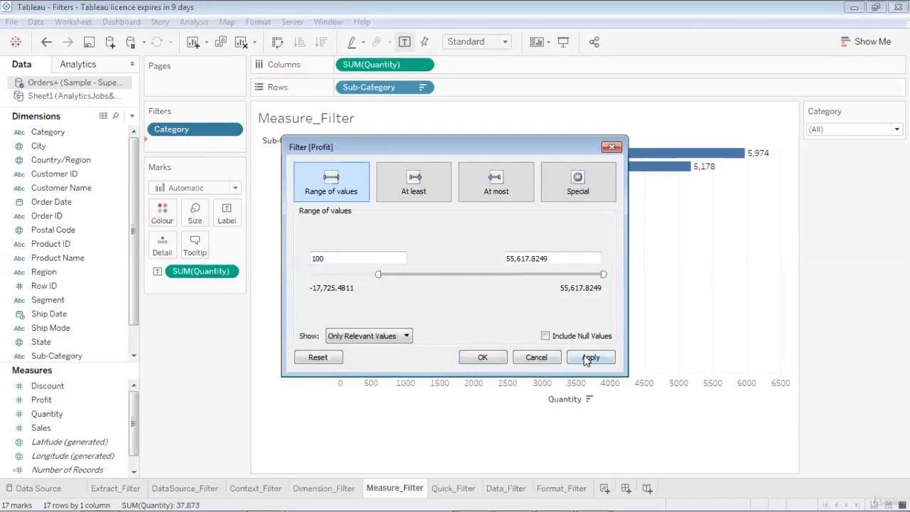
left_click(590, 357)
left_click(483, 356)
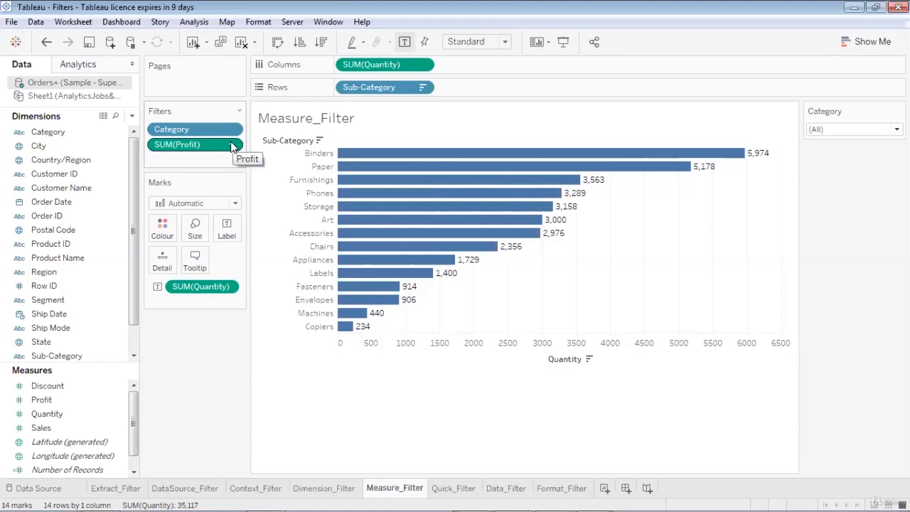
Show the SUM(Profit) filter card on the sheet
mouse_move(387, 277)
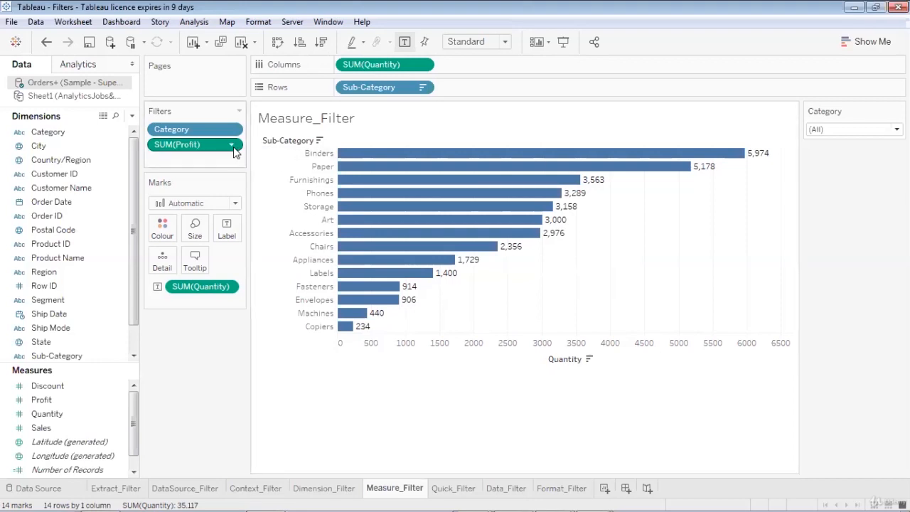
left_click(232, 145)
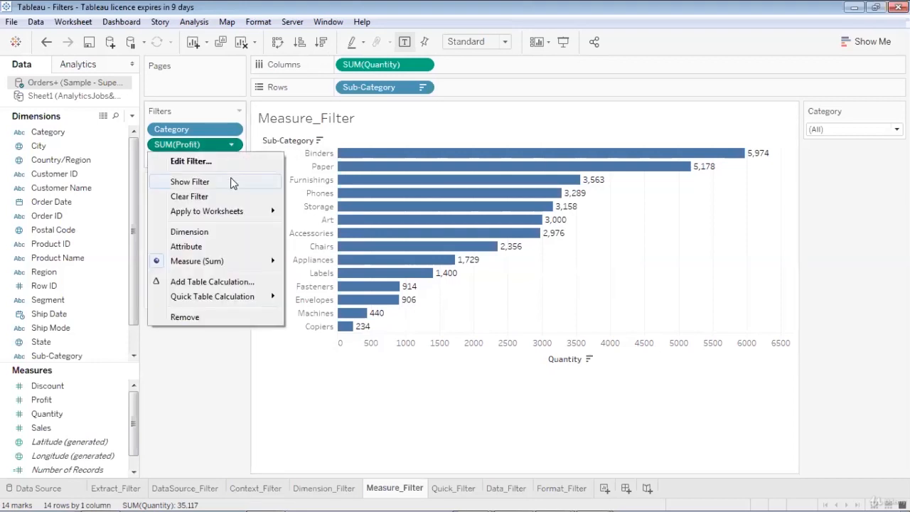
left_click(231, 179)
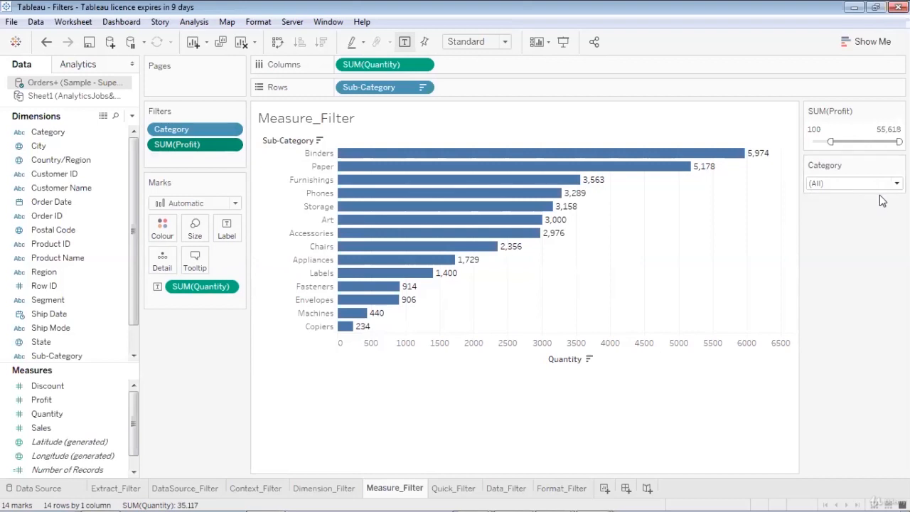
Set the Category filter to Technology in presentation mode
left_click(563, 41)
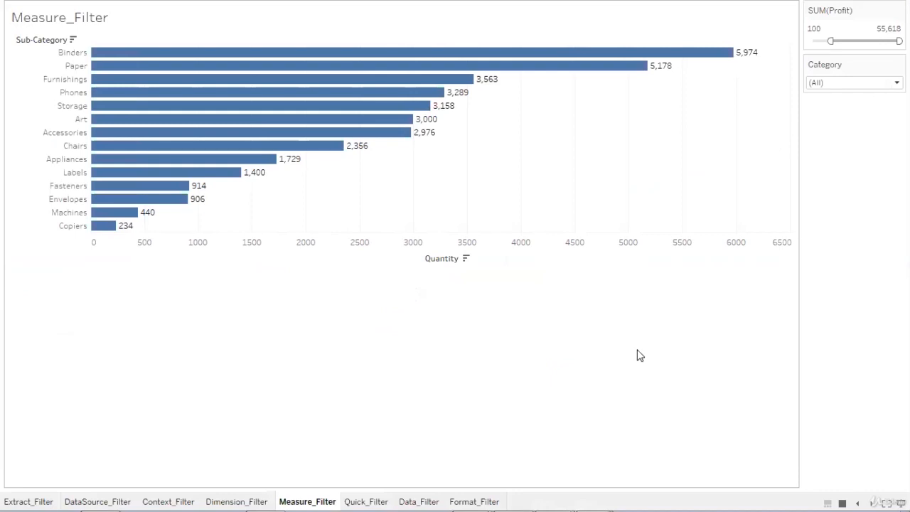
left_click(853, 82)
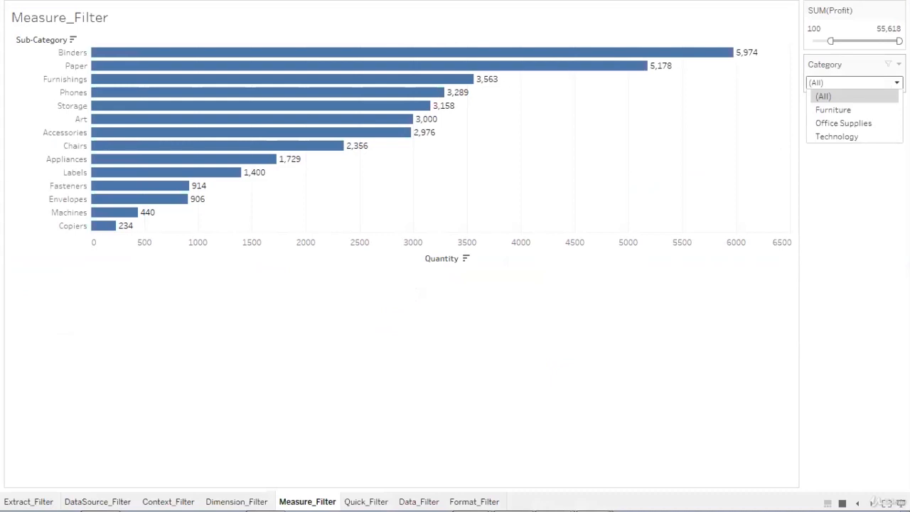
left_click(880, 137)
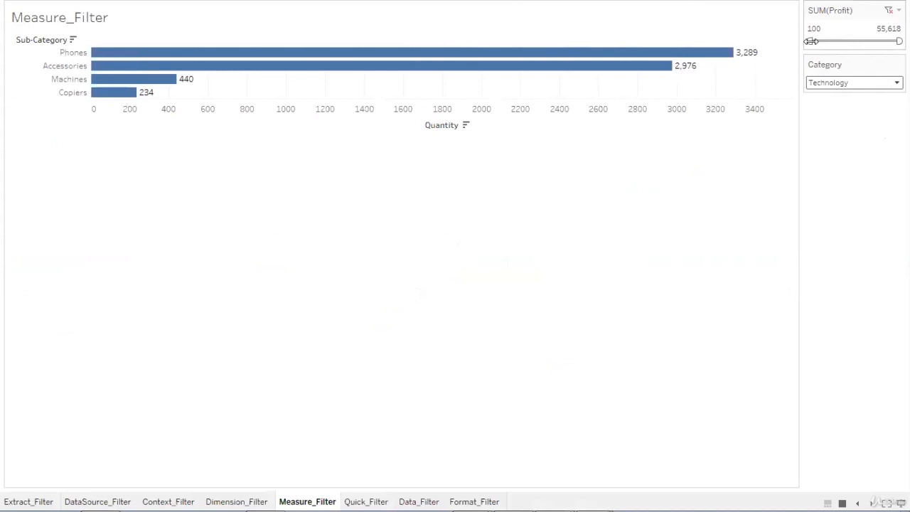
Set the SUM(Profit) filter's lower bound to 50,000
left_click_drag(811, 41, 885, 38)
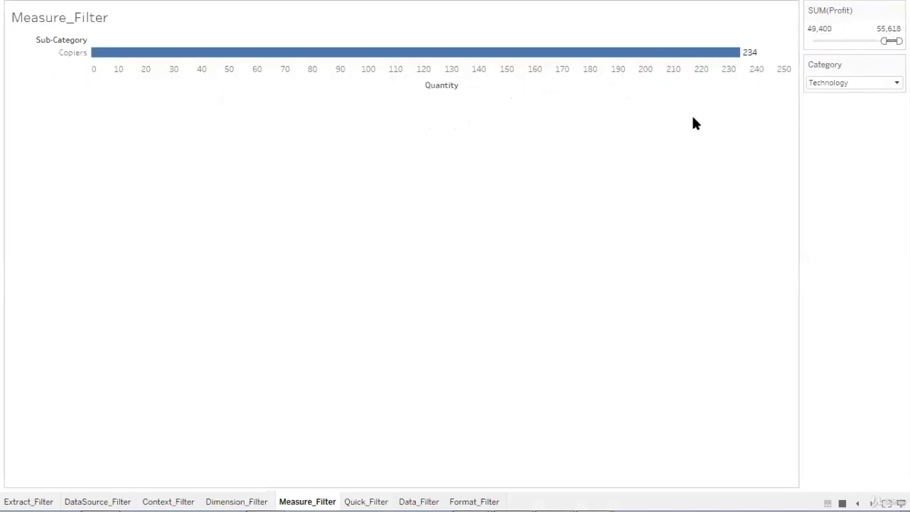
left_click(841, 29)
double_click(843, 28)
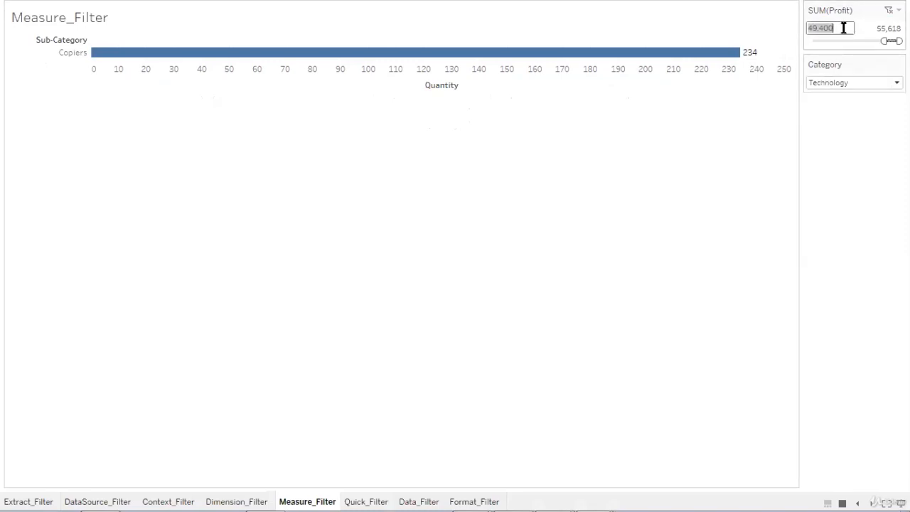
type("50000")
key("Return")
left_click(774, 22)
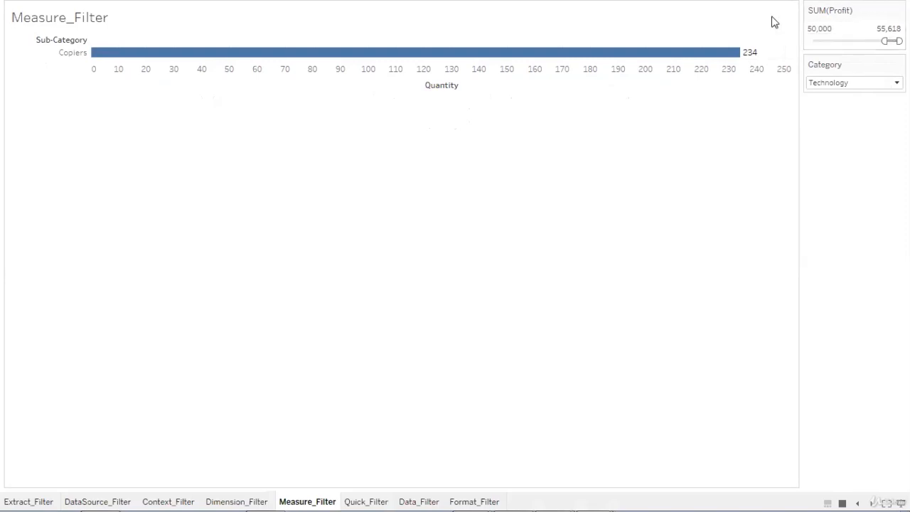
Drag the SUM(Profit) slider's lower bound down to about 4,628
key("Escape")
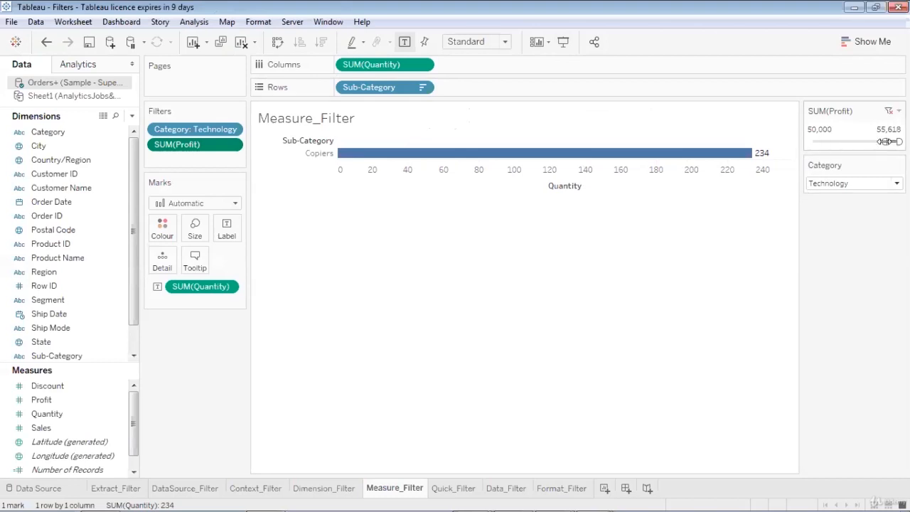
left_click_drag(884, 141, 811, 141)
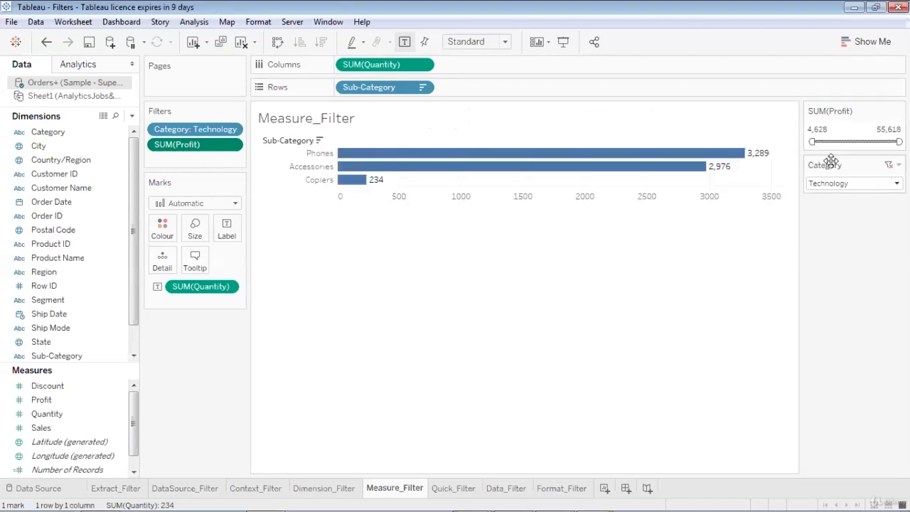
Set the Category filter back to (All)
left_click(886, 186)
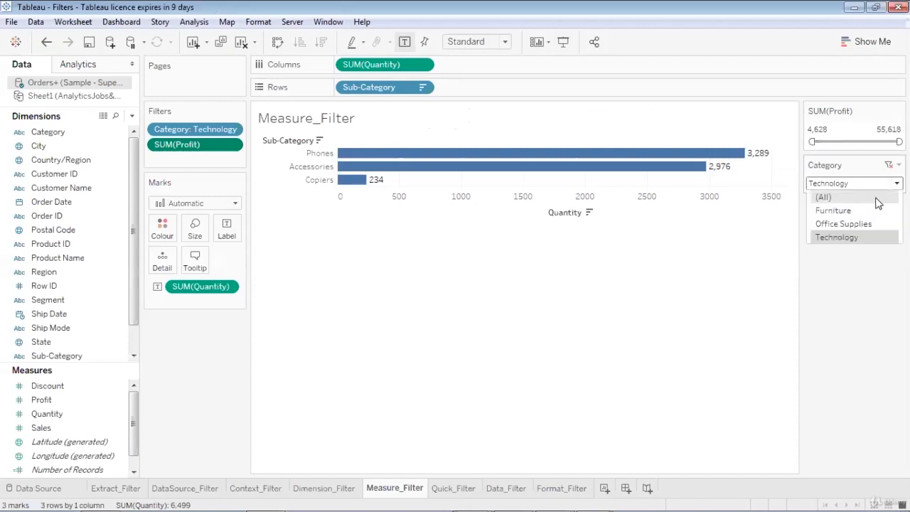
left_click(879, 197)
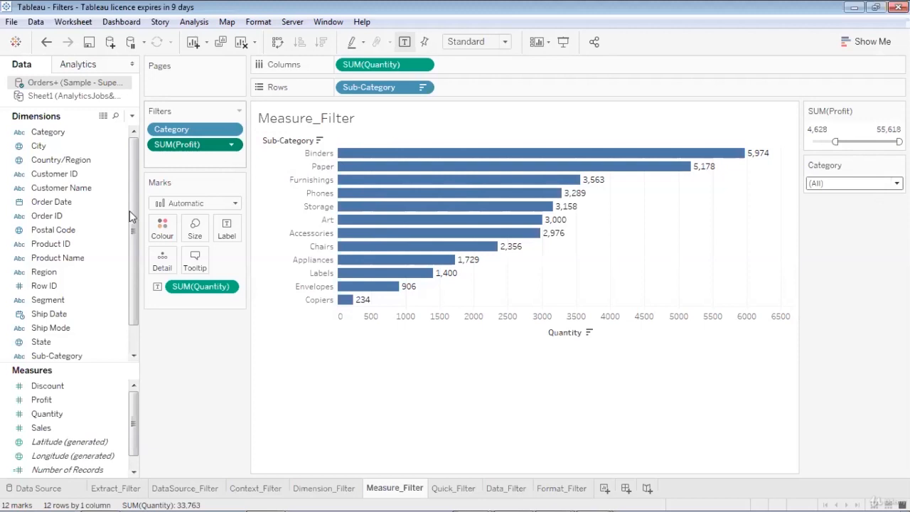
left_click(230, 144)
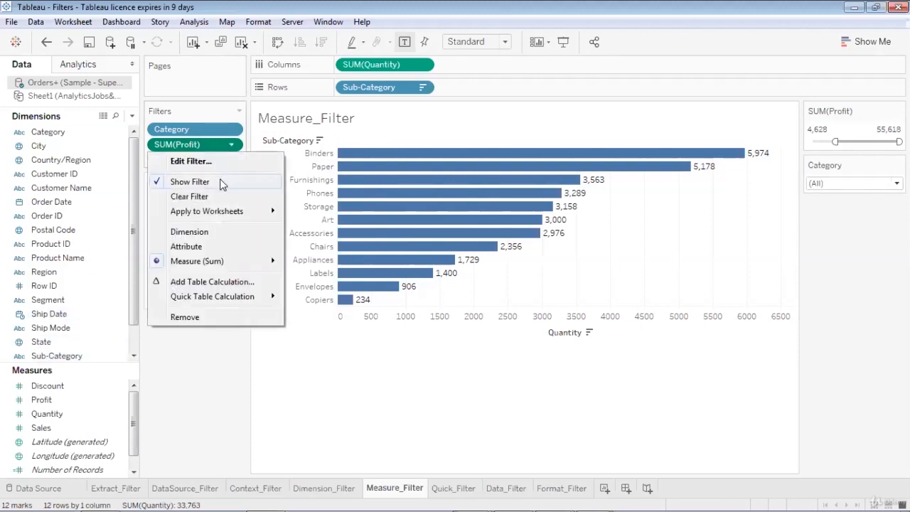
left_click(276, 380)
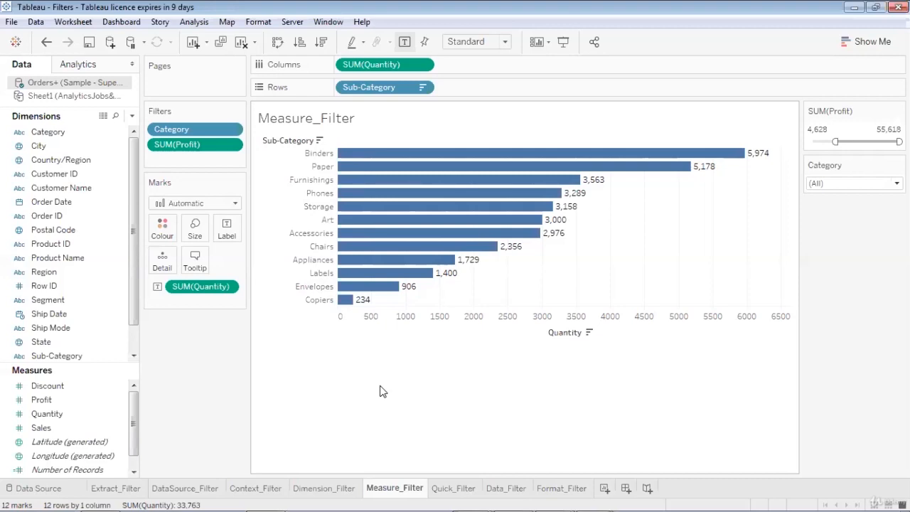
Remove the SUM(Profit) and Category filters from the sheet
left_click_drag(189, 144, 61, 212)
mouse_move(171, 129)
left_mouse_down()
mouse_move(80, 169)
mouse_move(43, 216)
mouse_move(40, 201)
mouse_move(169, 126)
mouse_move(167, 132)
left_mouse_up()
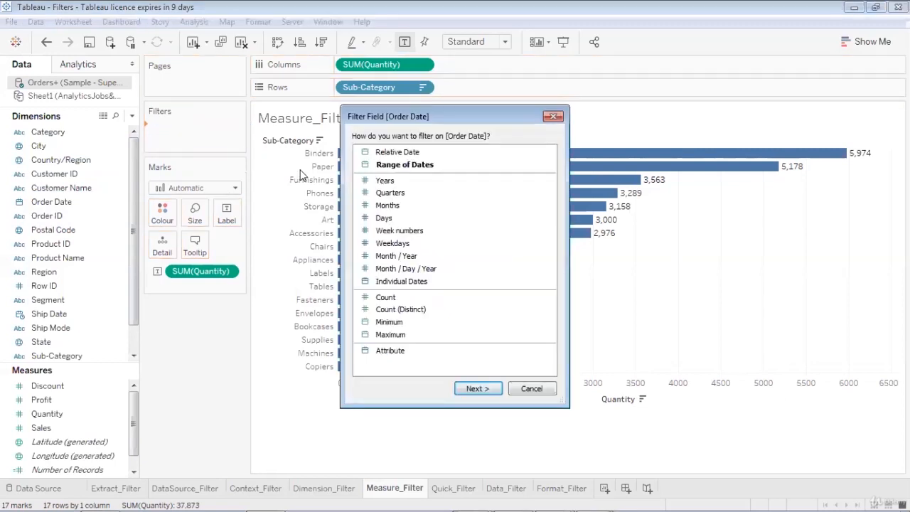
Choose to filter Order Date by Range of Dates after browsing the available date filter options
left_click(396, 167)
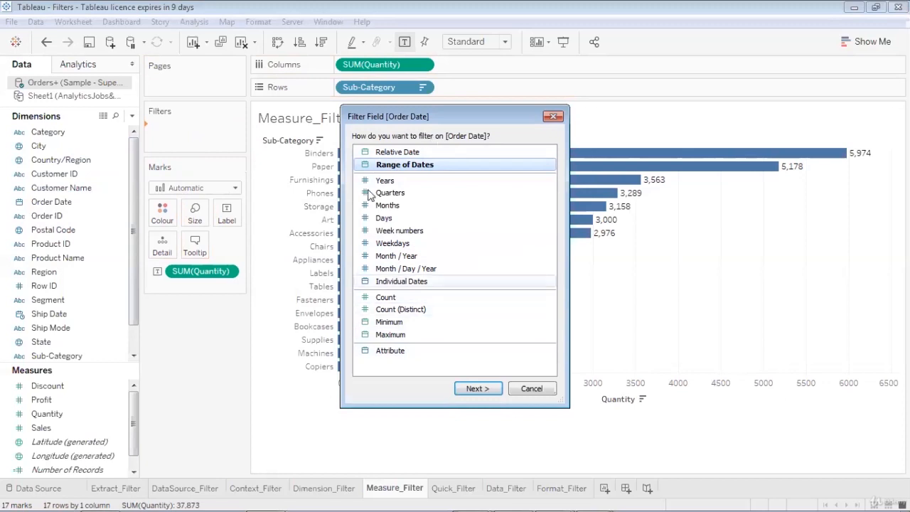
left_click(459, 193)
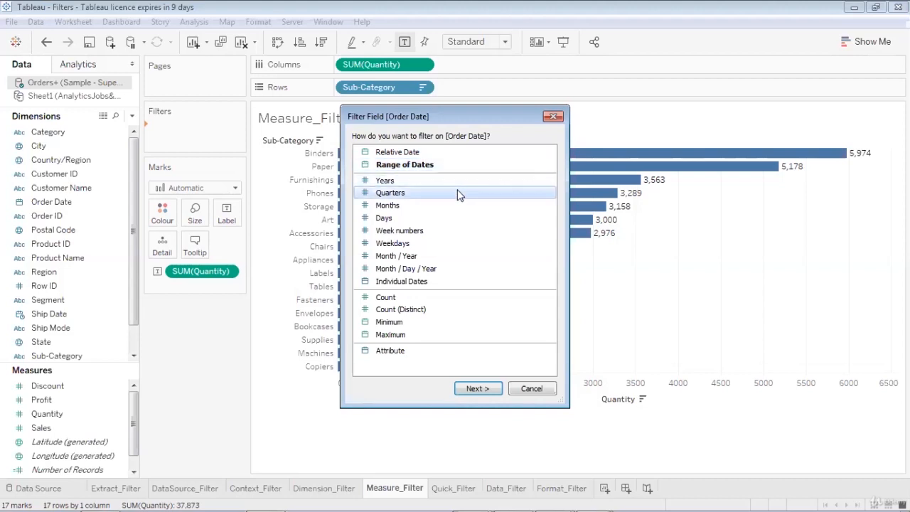
left_click(454, 204)
left_click(454, 216)
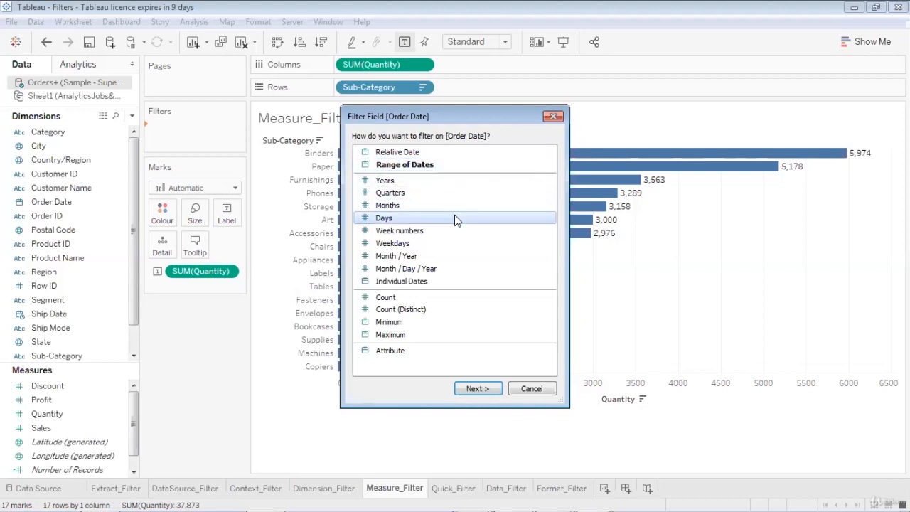
left_click(454, 229)
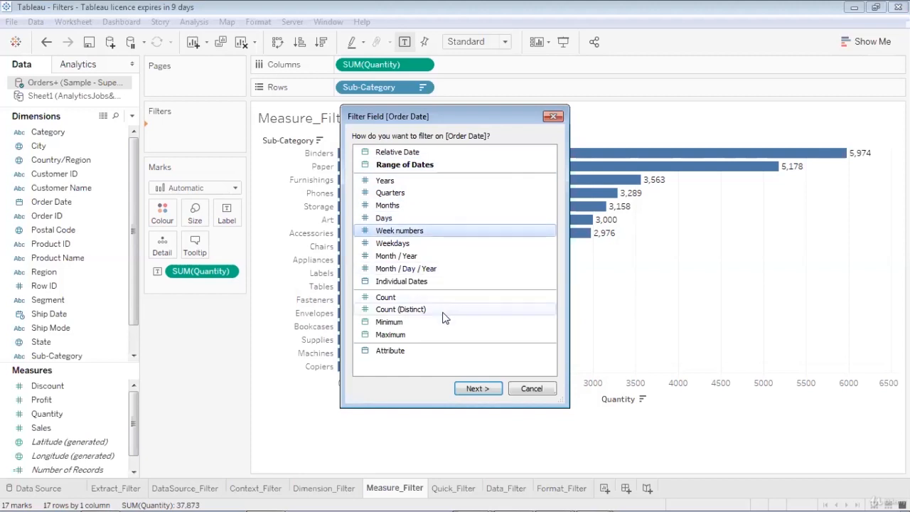
left_click(442, 280)
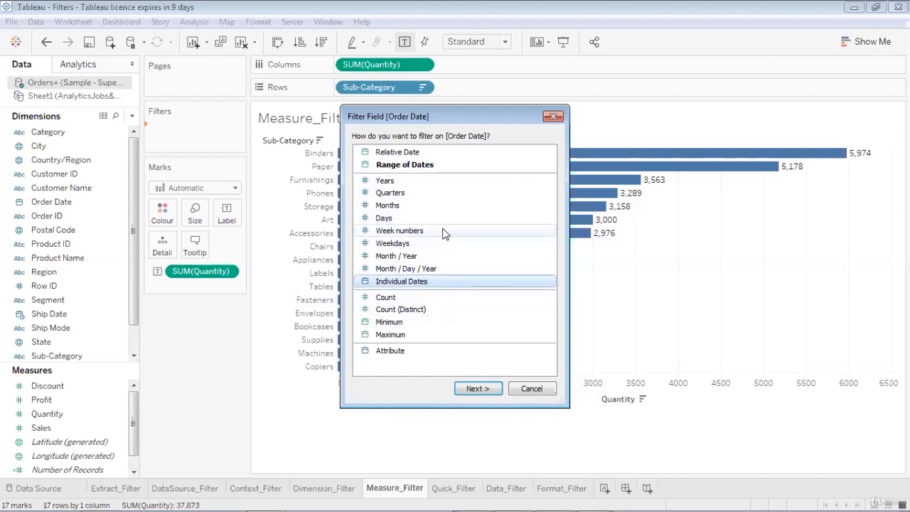
left_click(444, 165)
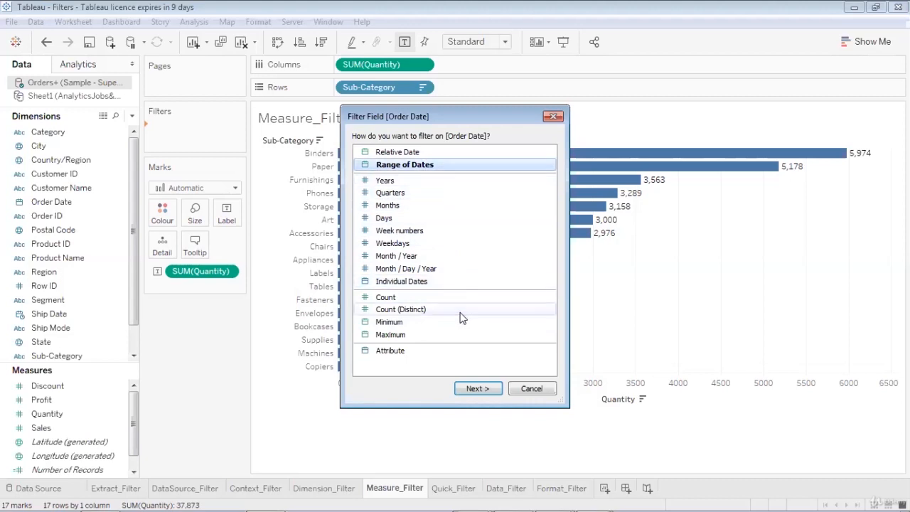
left_click(466, 391)
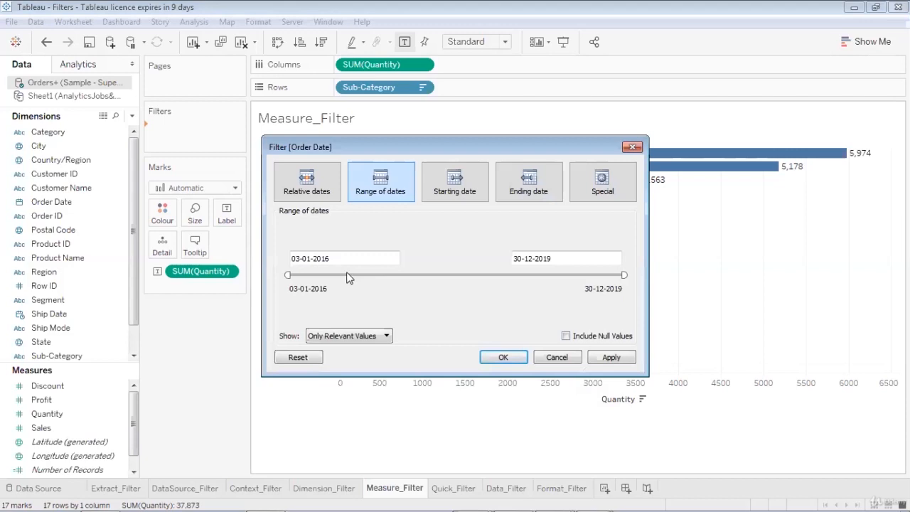
Inspect the range's start and end date fields and the end date calendar
left_click(334, 259)
left_click_drag(324, 250, 285, 250)
left_click(462, 244)
left_click_drag(564, 257, 498, 243)
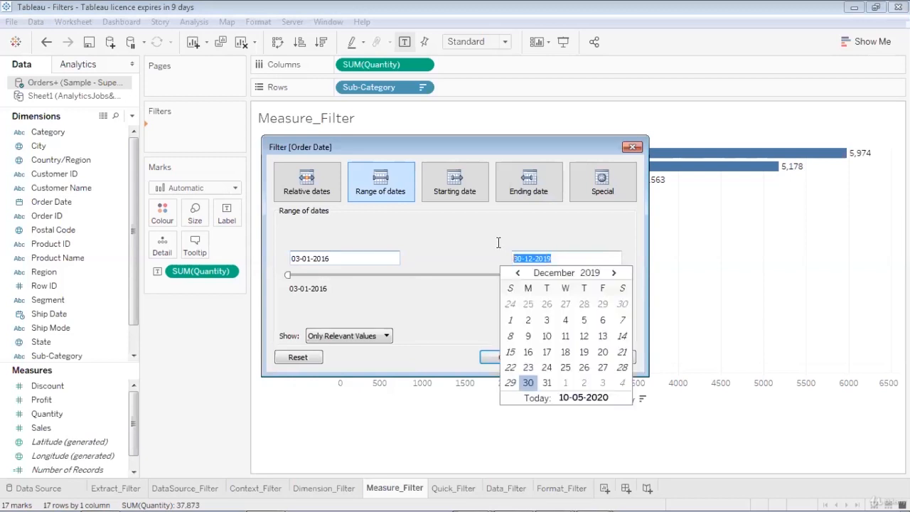
left_click(457, 249)
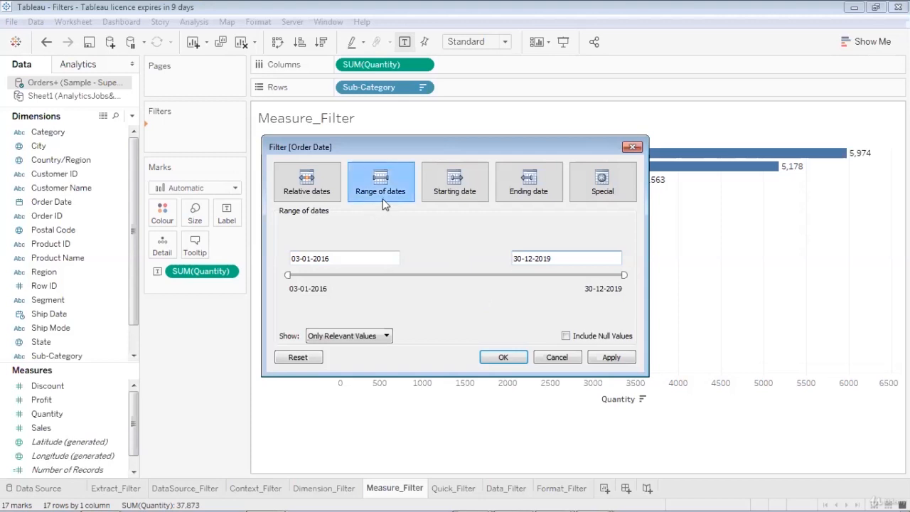
Preview the Starting date, Ending date and Special filter modes for Order Date
left_click(443, 189)
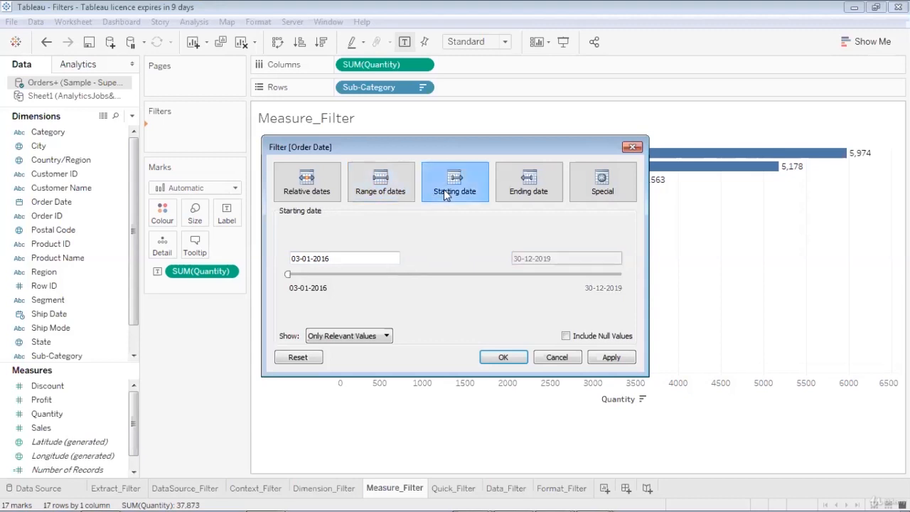
left_click(525, 194)
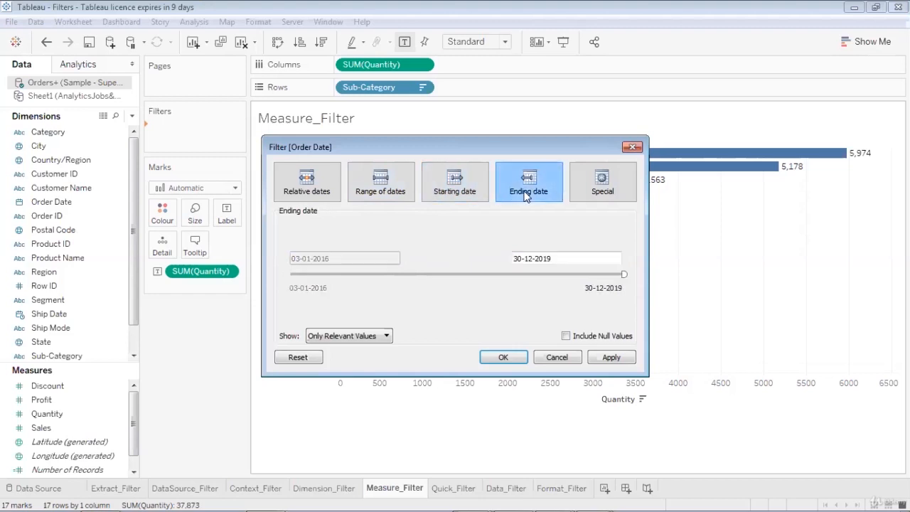
left_click(599, 193)
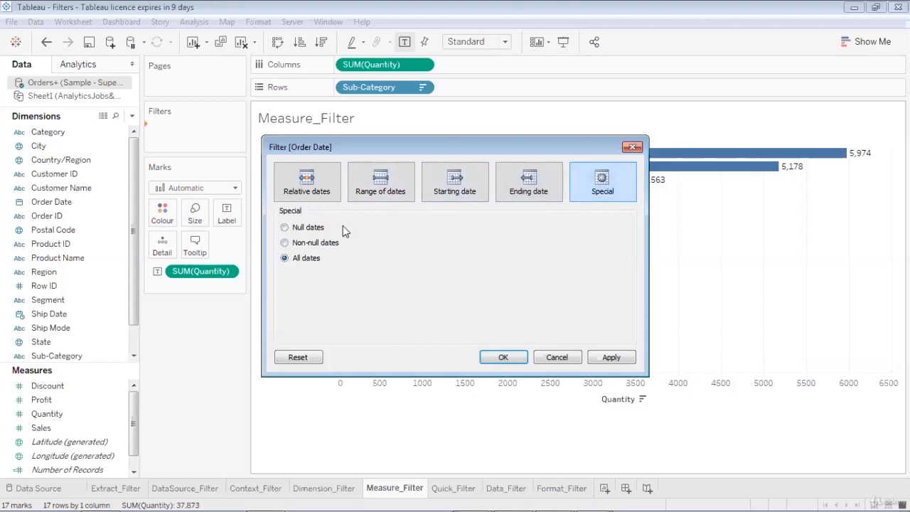
Explore relative year options for Order Date, trying previous year, last years, this year and next 3 years
left_click(296, 191)
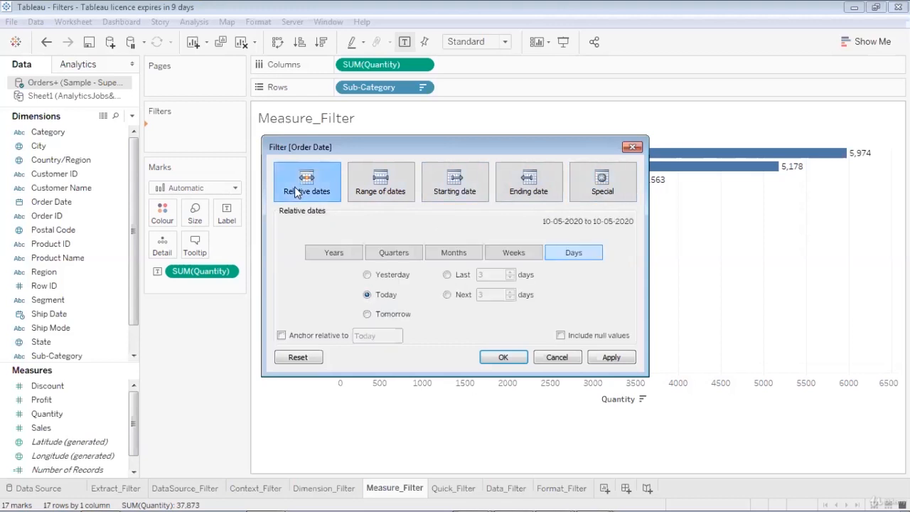
left_click(337, 260)
left_click(367, 274)
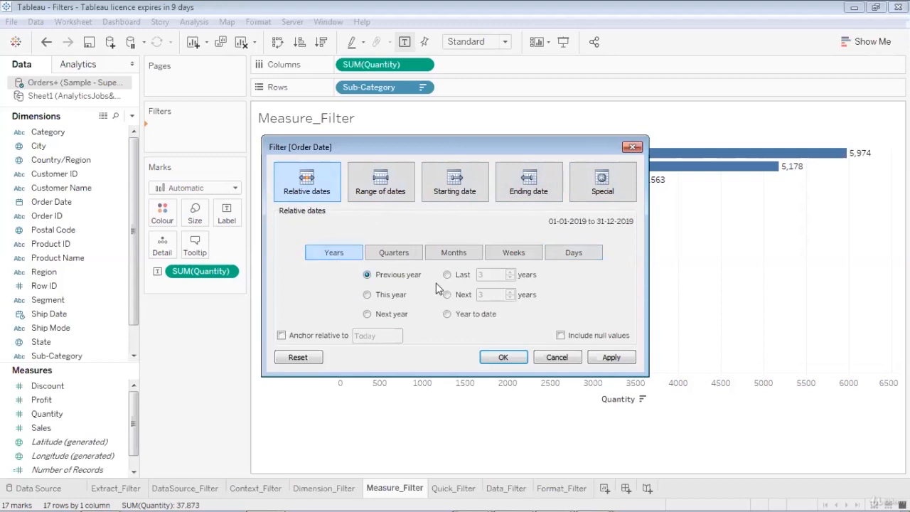
left_click(447, 274)
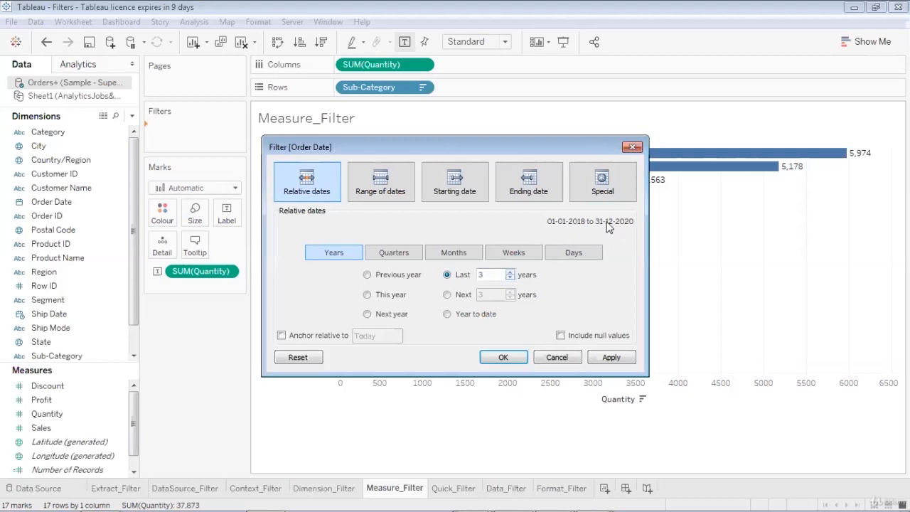
left_click(510, 278)
left_click(509, 278)
left_click(366, 295)
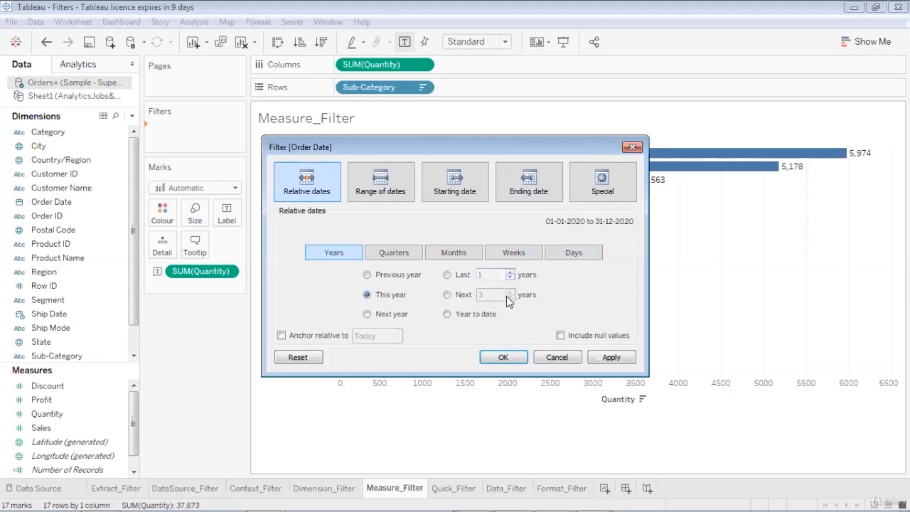
left_click(446, 295)
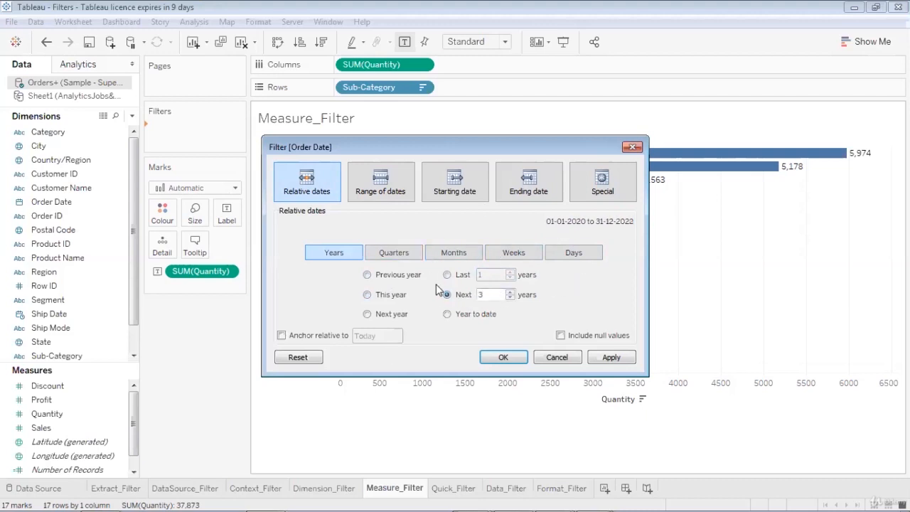
Set the Order Date range to 01-01-2019 through 30-12-2019 and apply the filter
left_click(383, 192)
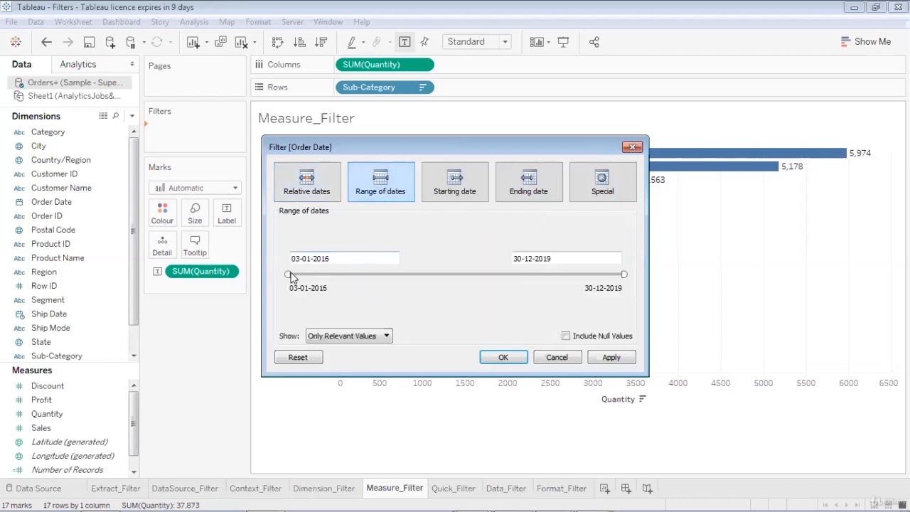
left_click_drag(289, 275, 536, 276)
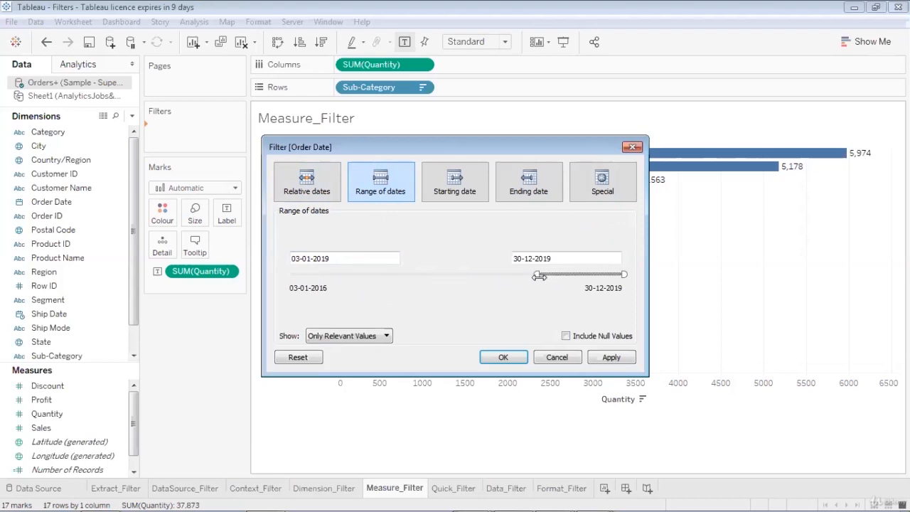
left_click(297, 258)
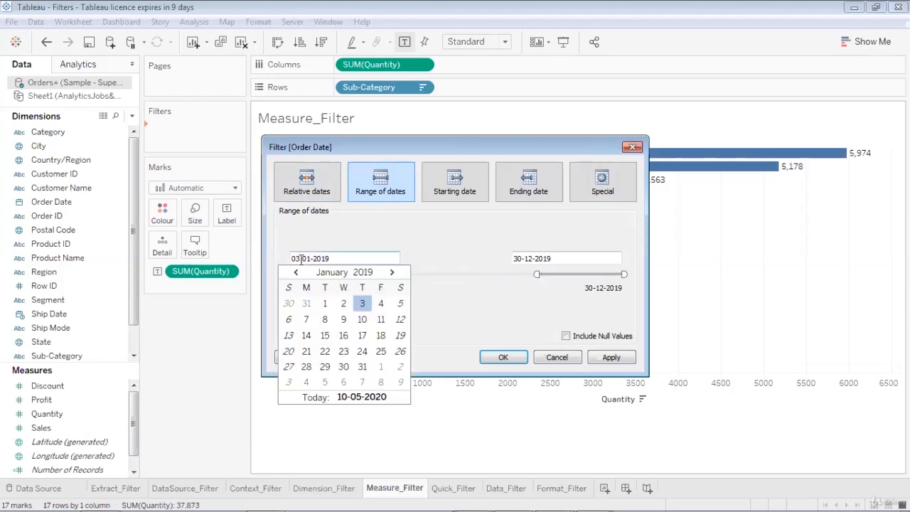
left_click(325, 303)
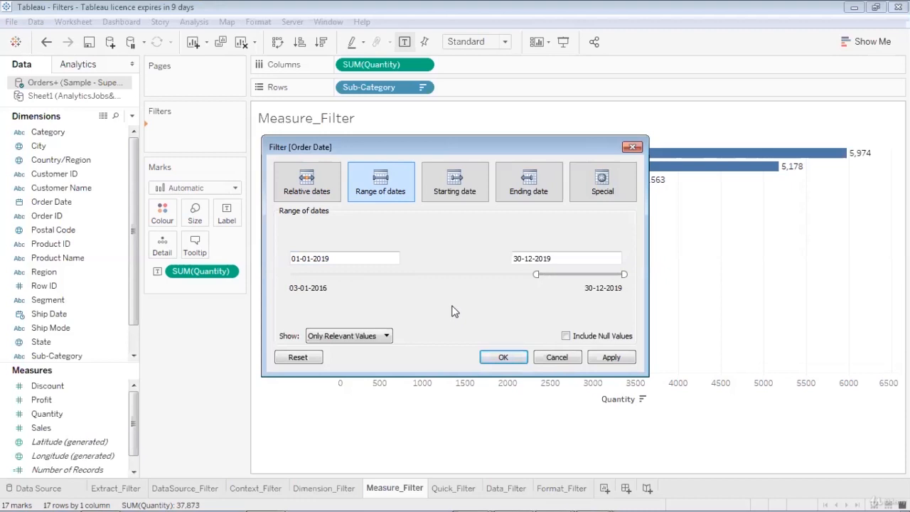
left_click(609, 359)
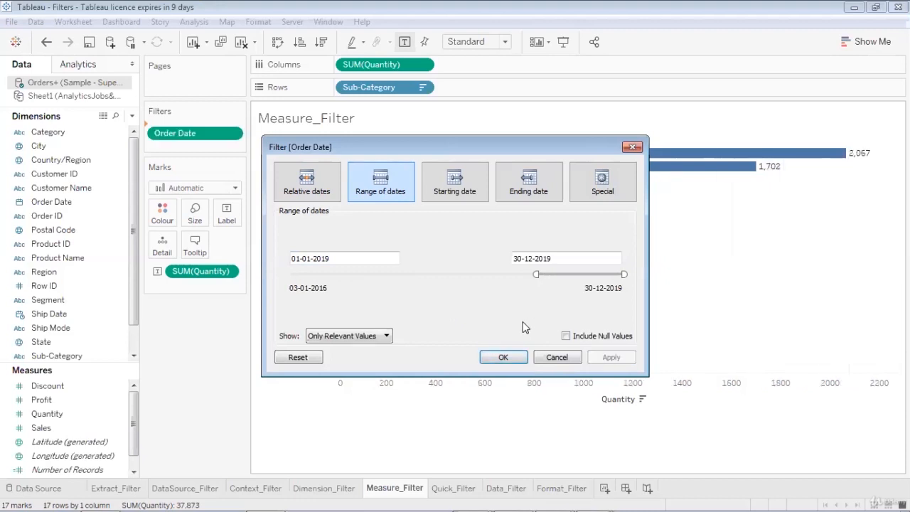
left_click(503, 359)
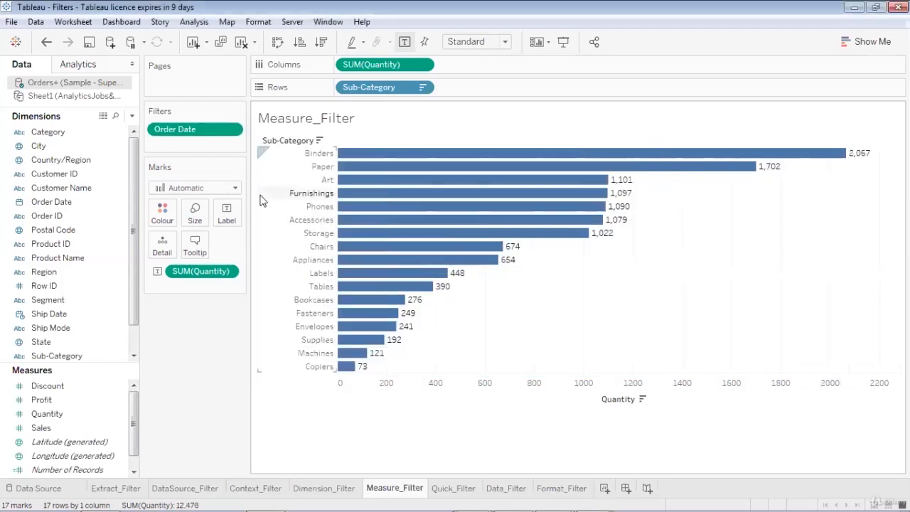
Show the Order Date filter card on the sheet
left_click(231, 132)
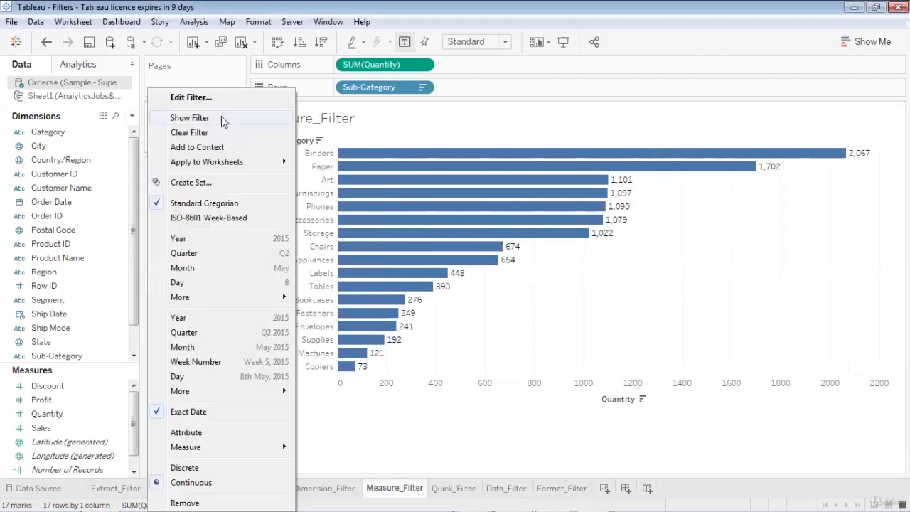
left_click(221, 117)
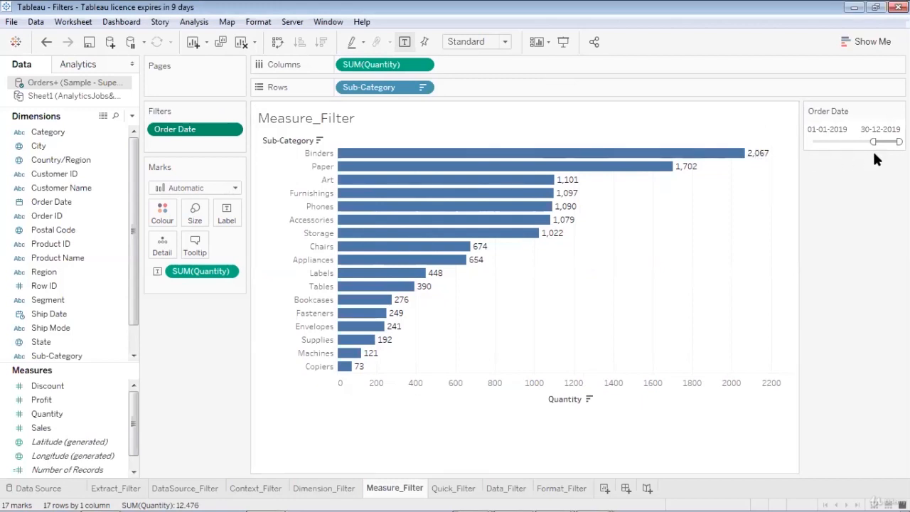
Drag the Order Date slider's start handle to 30-12-2019
mouse_move(760, 161)
left_click_drag(874, 142, 895, 141)
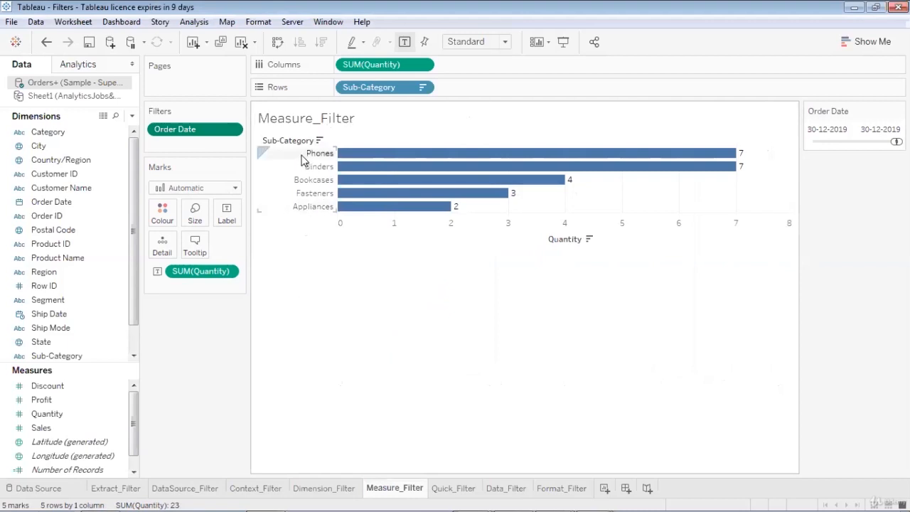
Drag the Order Date slider's start handle back to about 12-06-2016
mouse_move(563, 155)
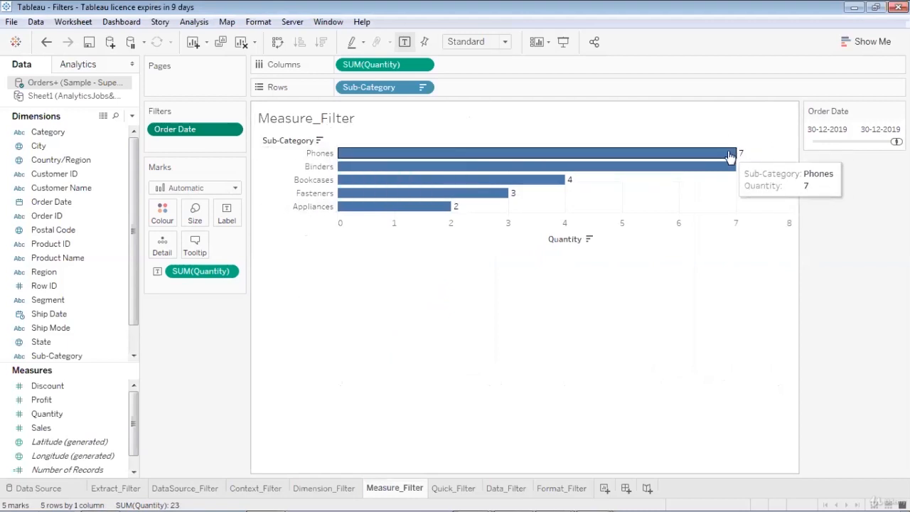
mouse_move(732, 168)
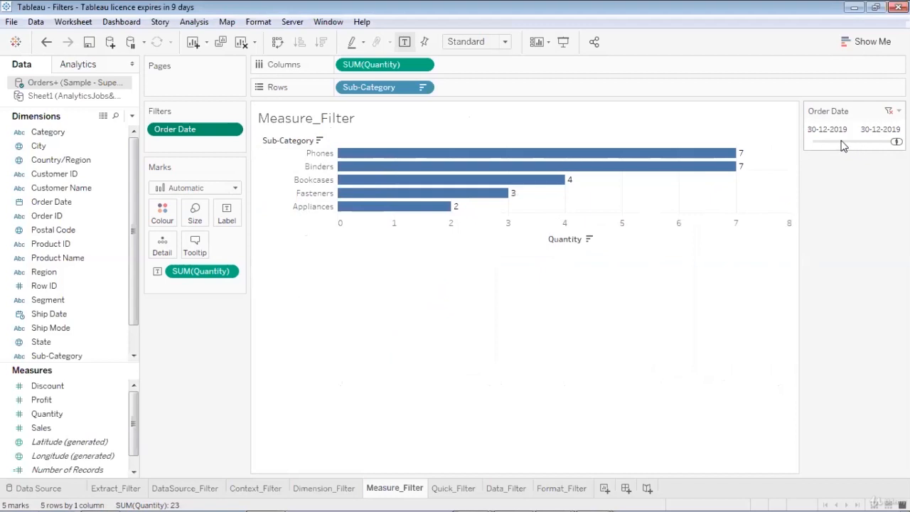
left_click_drag(892, 140, 813, 140)
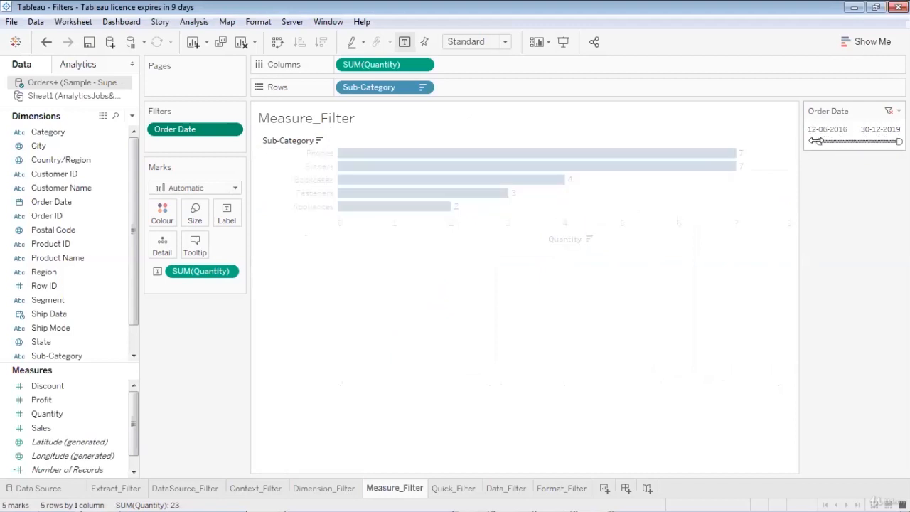